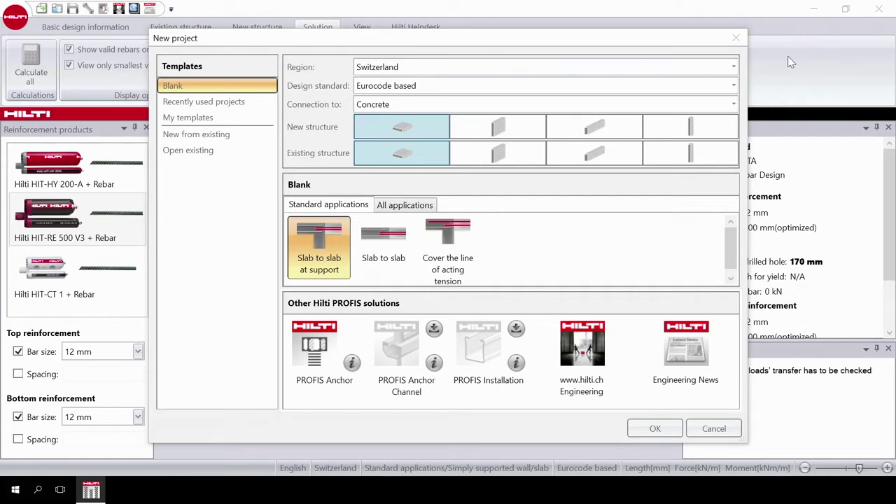
left_click(734, 67)
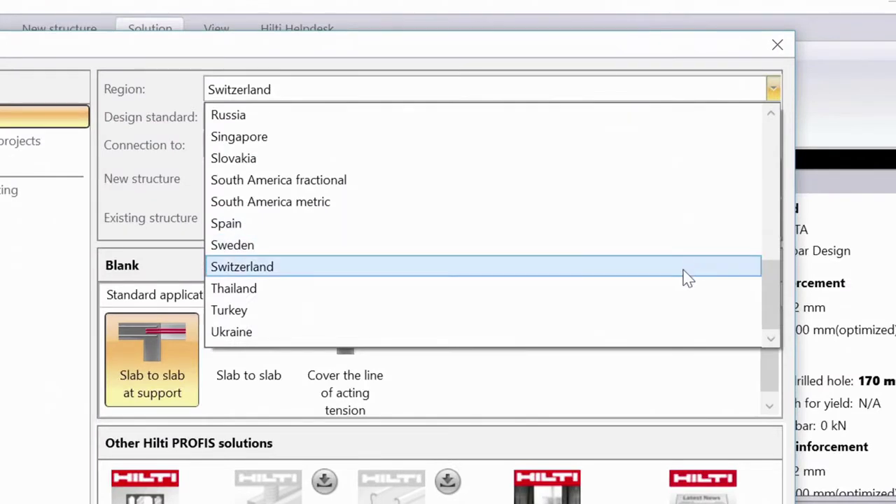
left_click(674, 186)
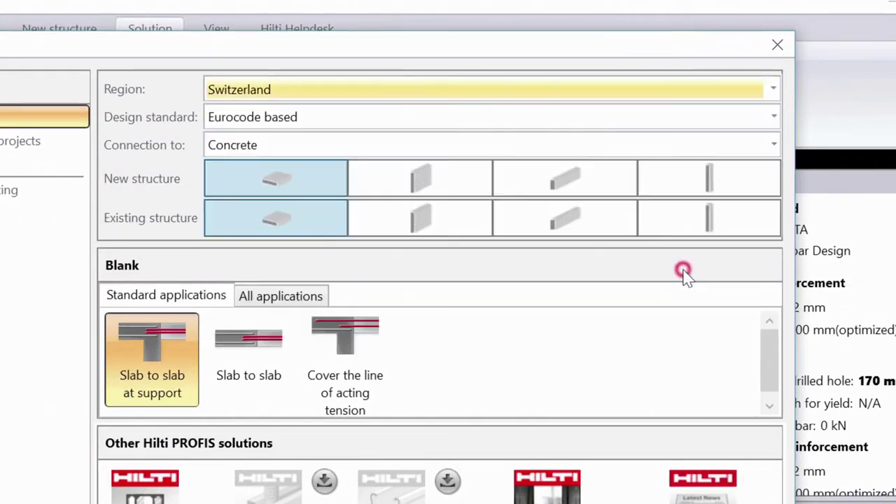
left_click(776, 120)
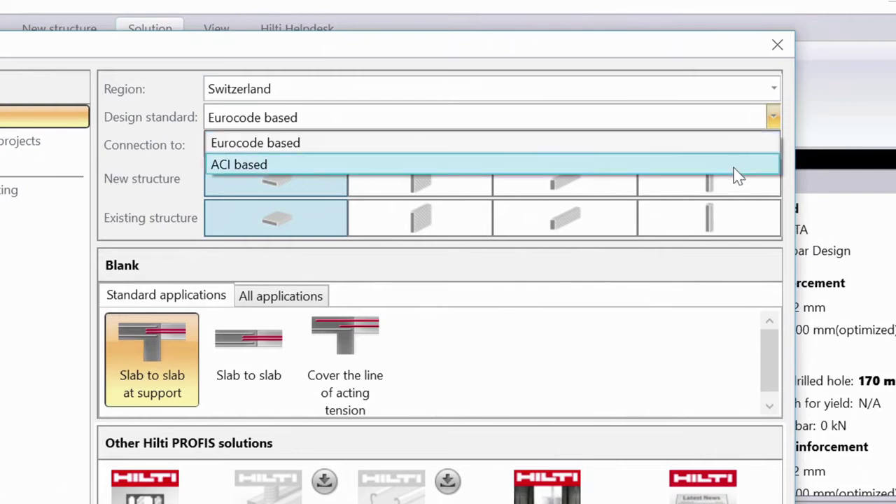
left_click(735, 144)
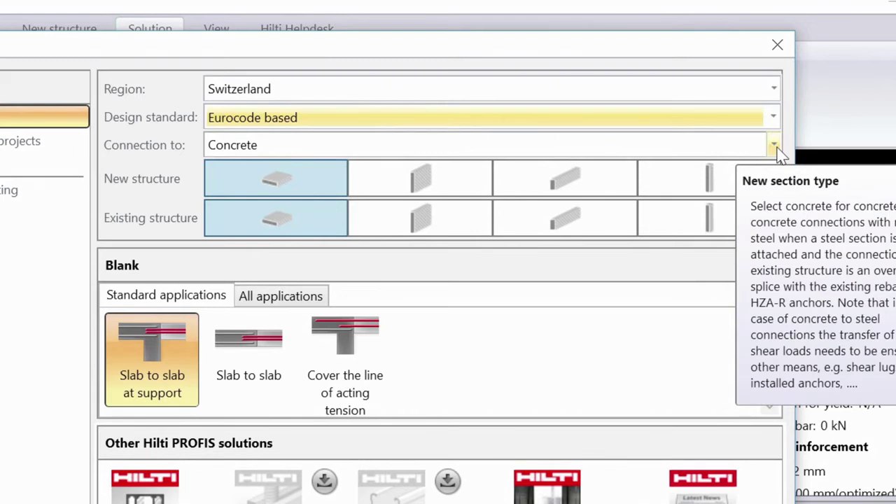
left_click(774, 146)
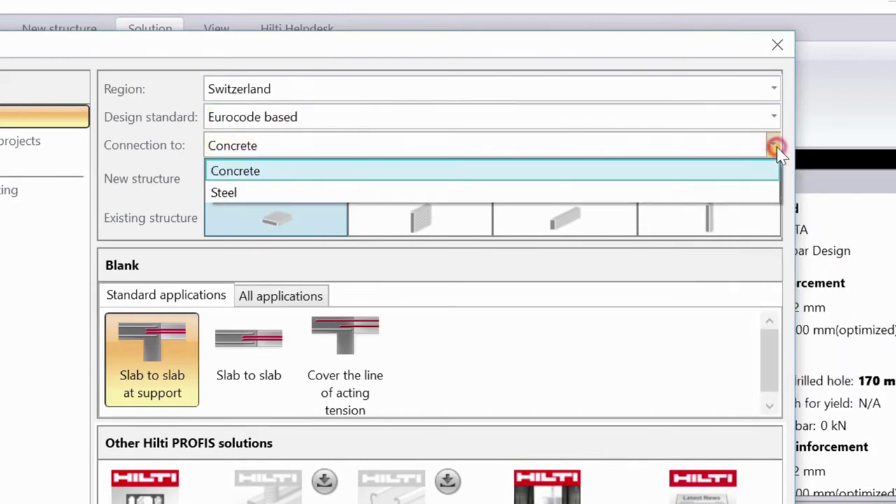
left_click(755, 176)
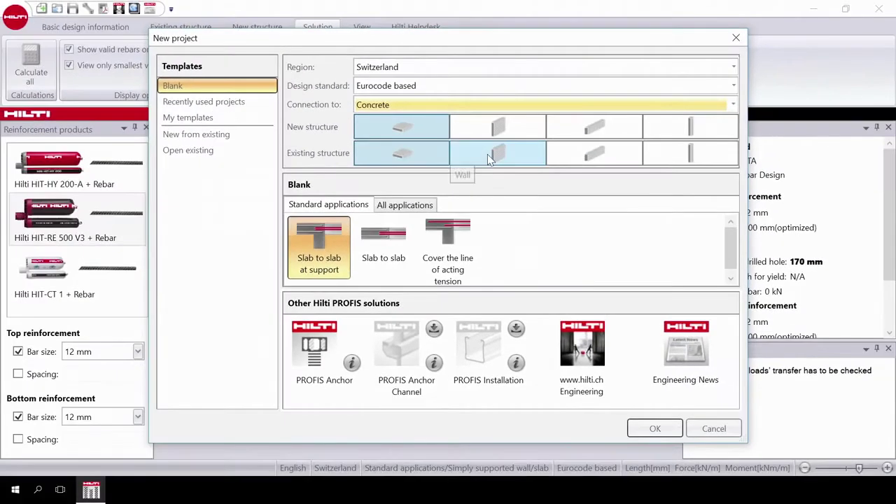
Start a new project with a Wall as existing structure and the Simply supported wall/slab application.
left_click(490, 158)
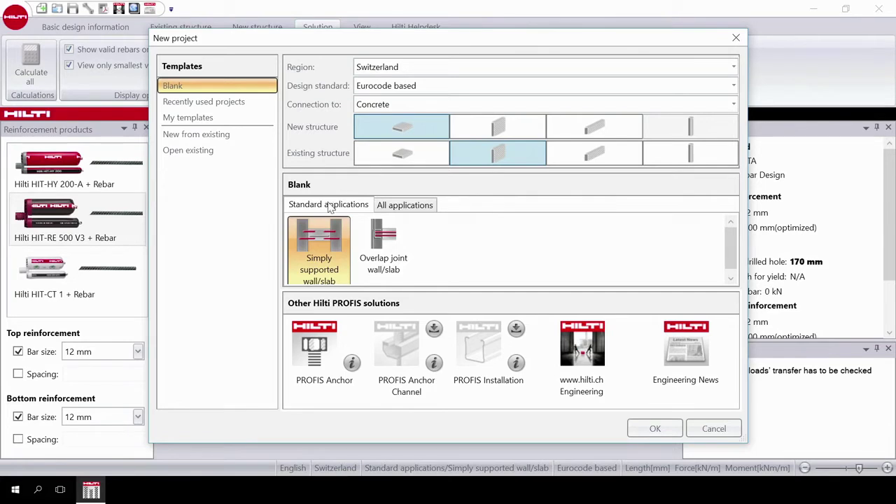
left_click(387, 207)
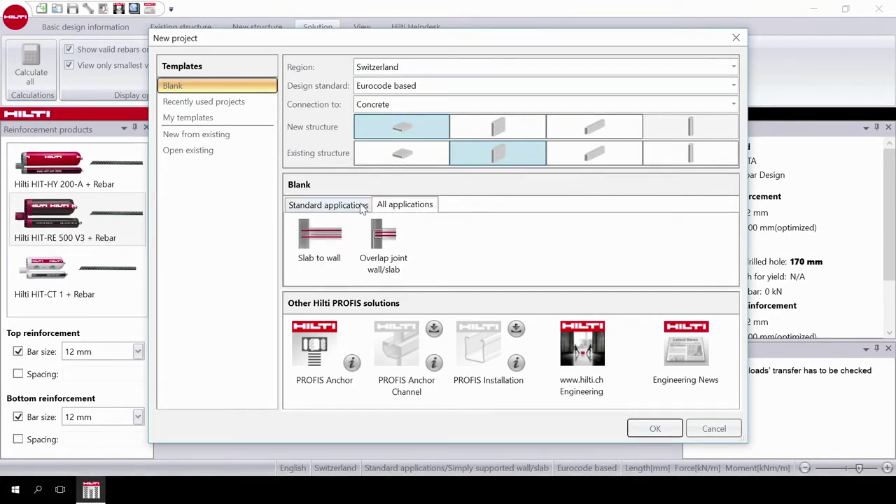
left_click(363, 207)
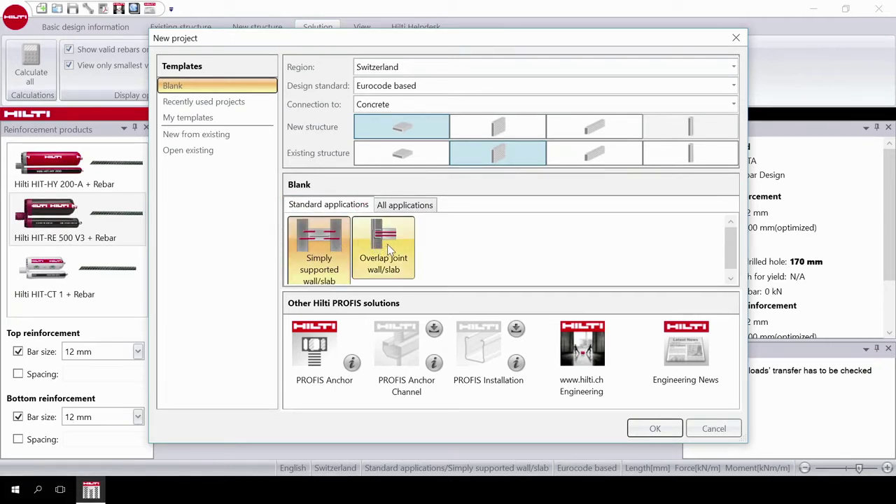
left_click(404, 207)
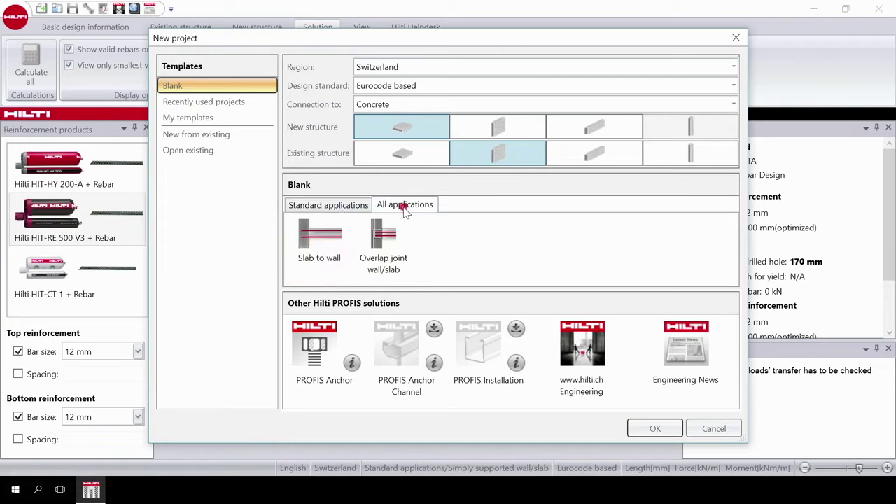
left_click(341, 242)
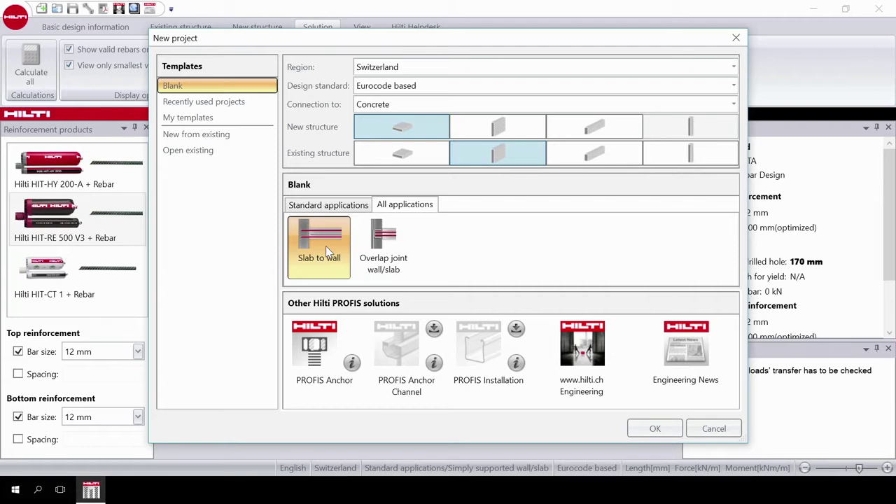
left_click(331, 206)
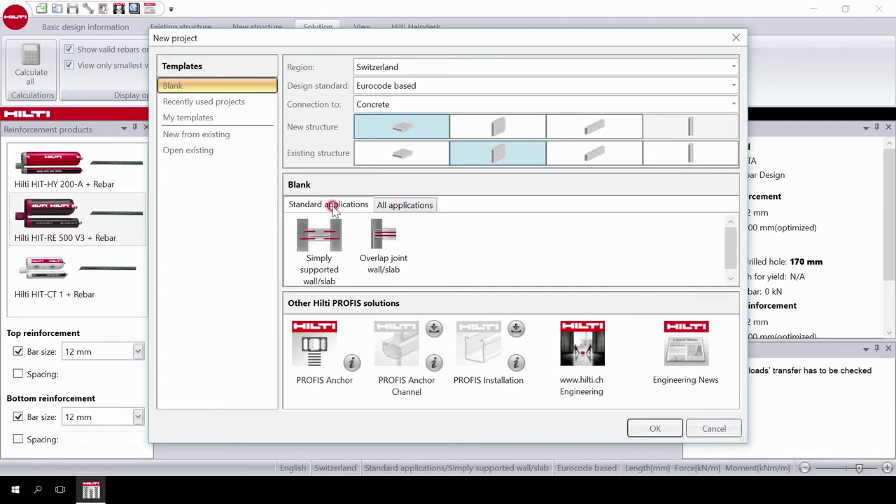
left_click(326, 239)
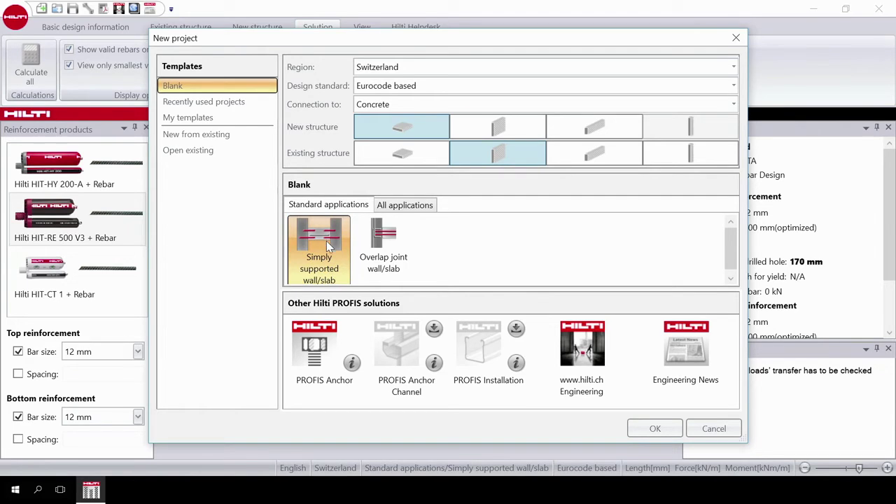
left_click(651, 428)
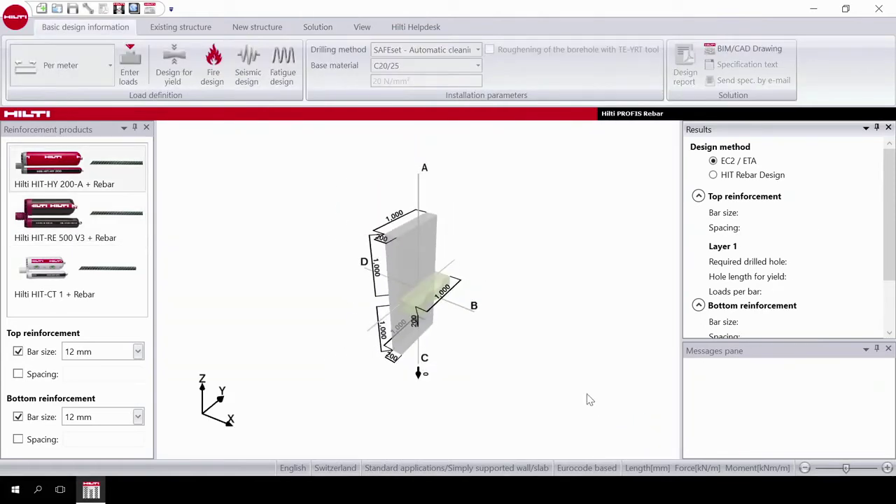
Change the existing wall thickness dimension from 200 mm to 400 mm.
scroll(504, 350, "up", 3)
scroll(502, 349, "up", 2)
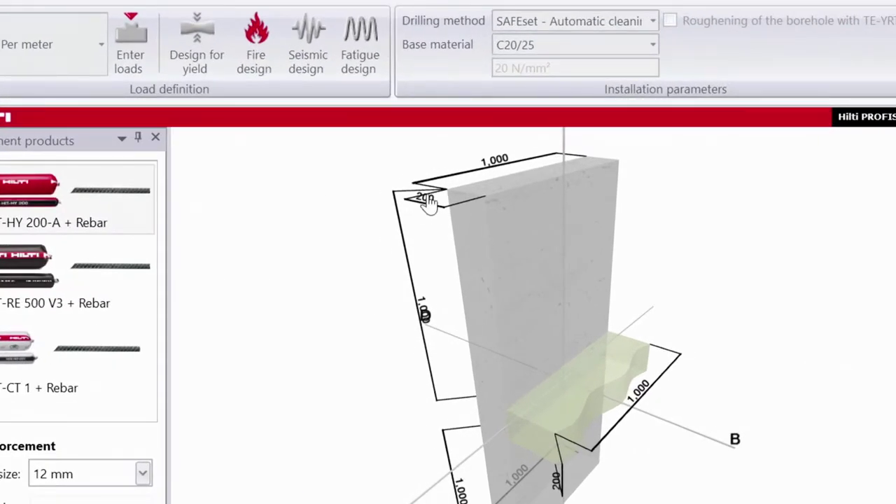
left_click(427, 201)
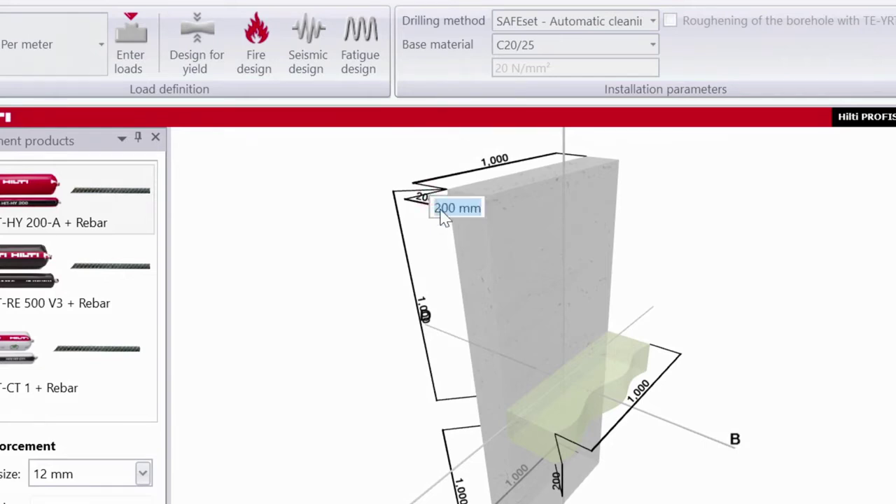
key("Delete")
type("4")
key("Return")
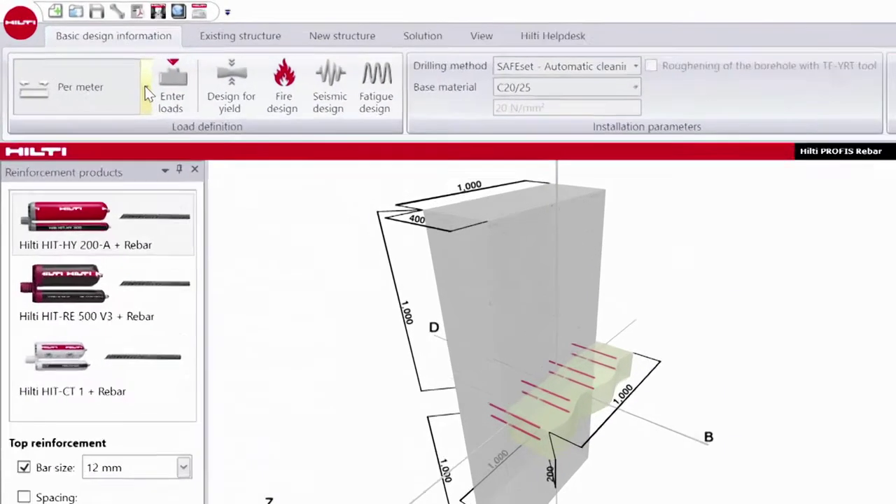
Keep loads defined Per meter and close the design loads window unchanged.
left_click(147, 93)
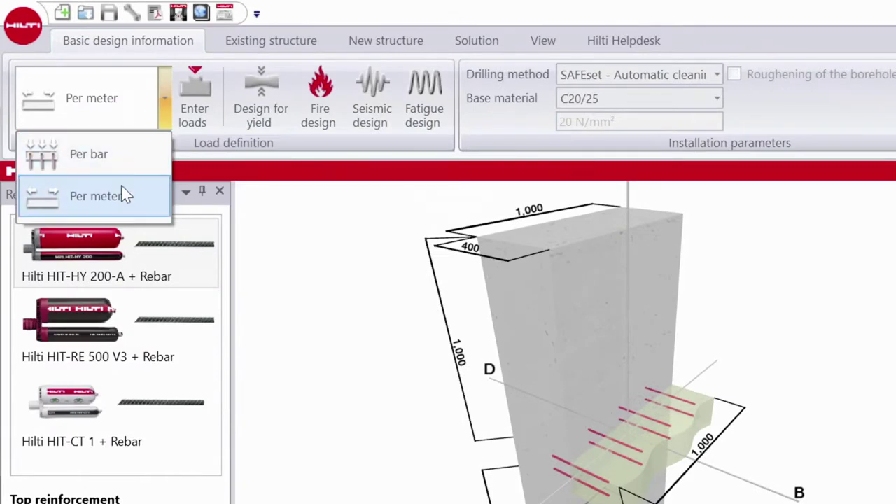
left_click(121, 194)
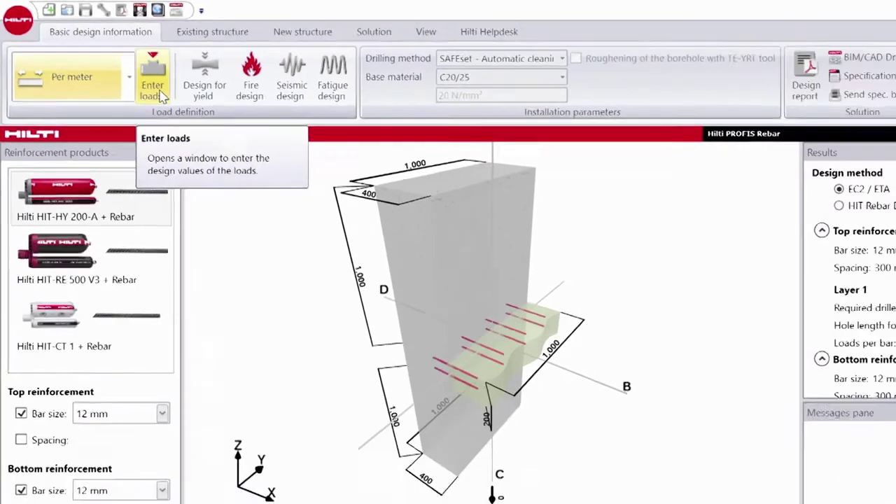
left_click(200, 115)
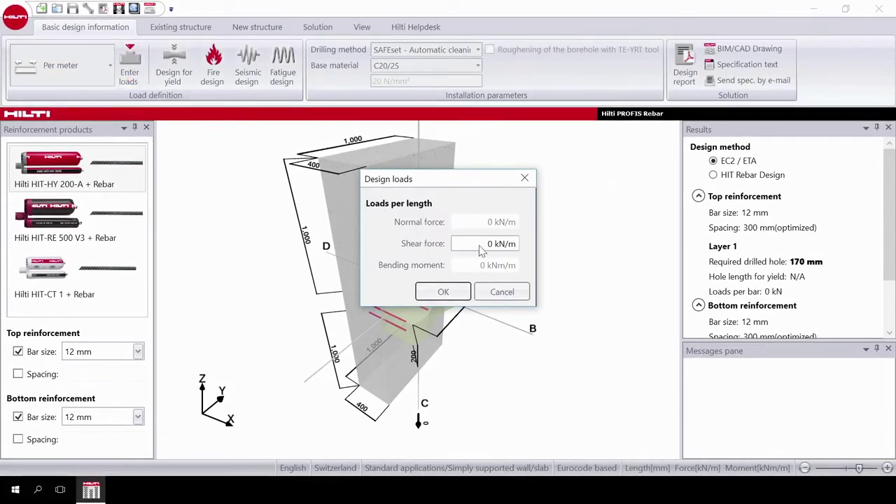
left_click(524, 178)
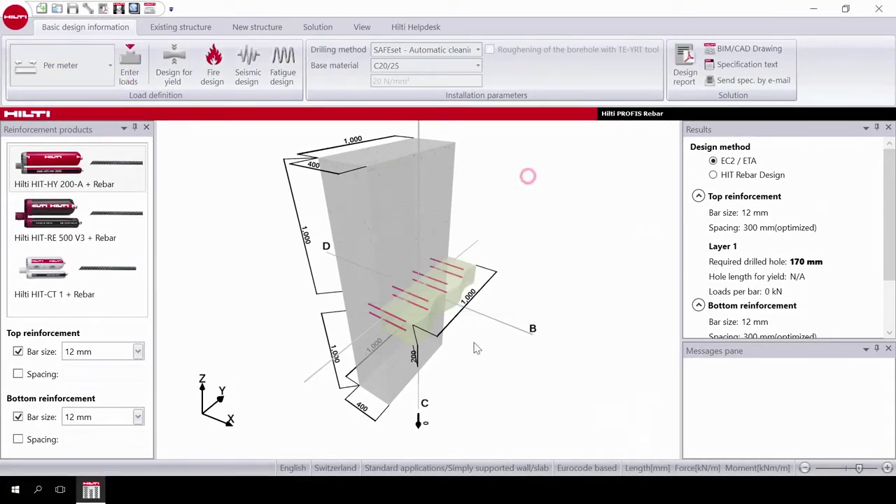
Set the load at point C to 100 kN/m.
left_click(423, 425)
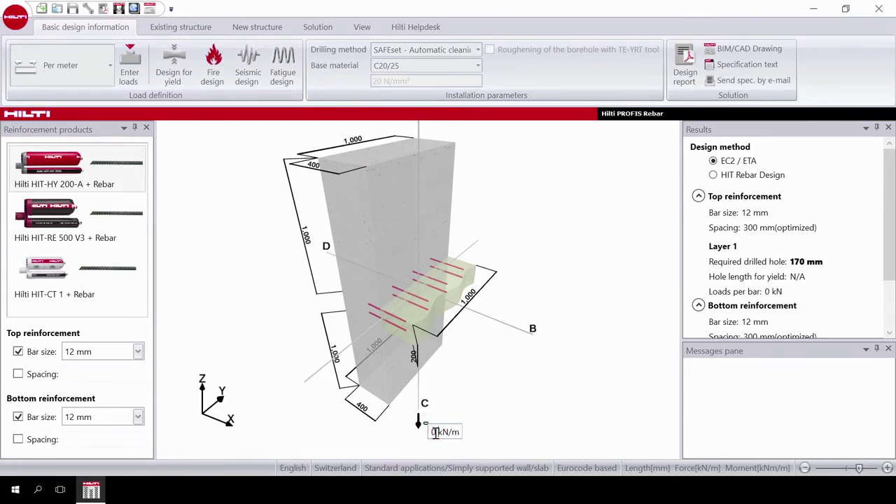
type("100")
key("Return")
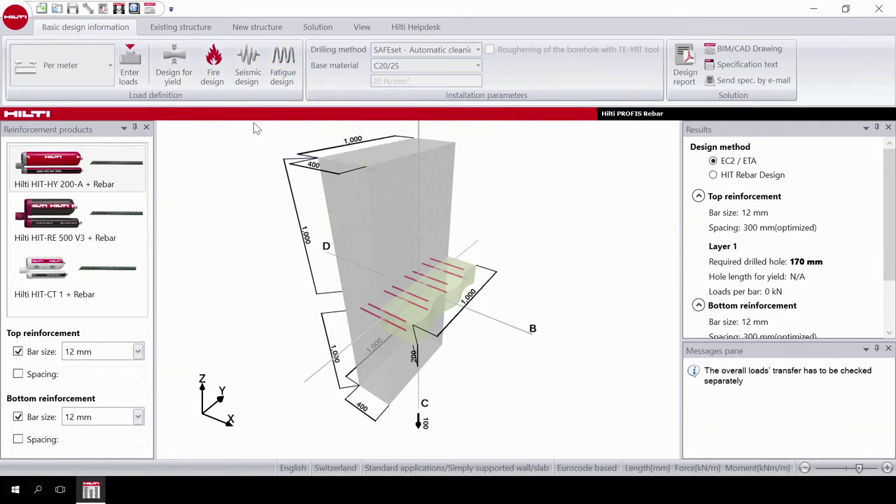
left_click(479, 51)
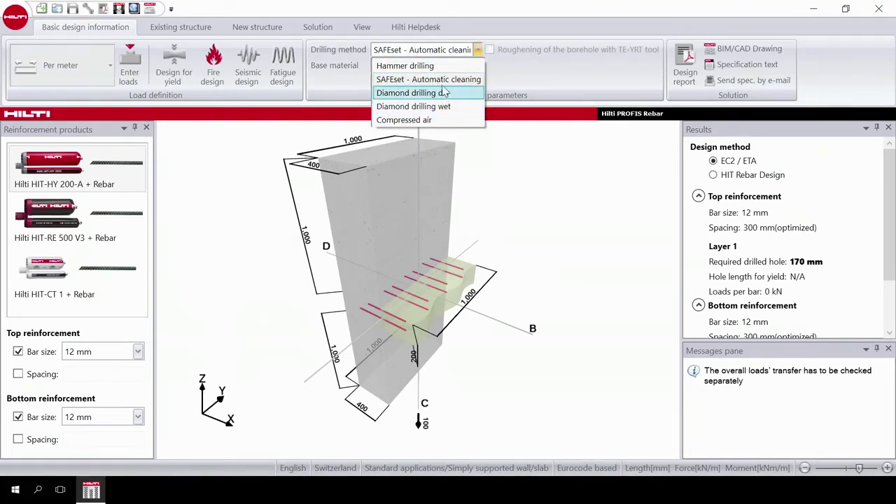
left_click(442, 79)
left_click(477, 65)
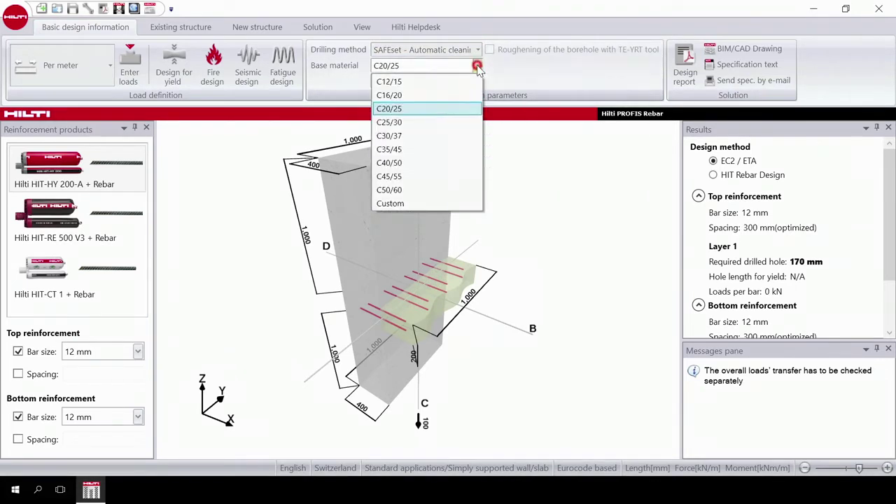
left_click(432, 110)
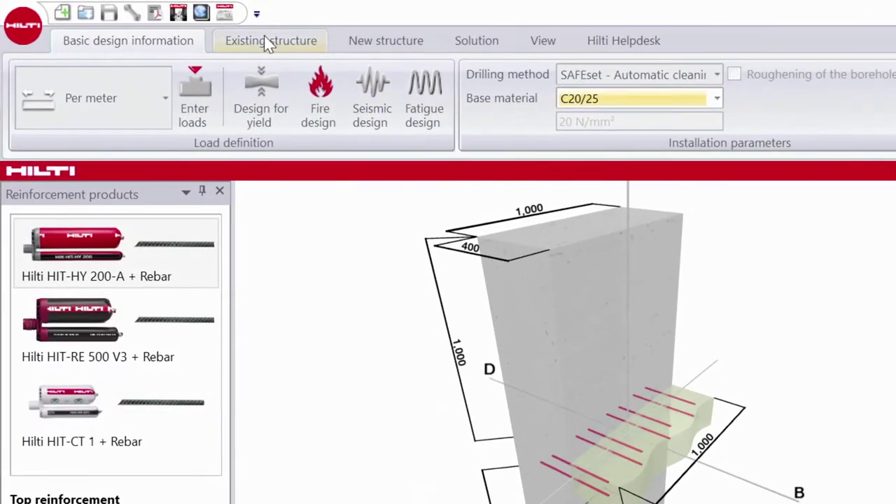
Keep the 5 °C to 40 °C installation temperature range for the existing structure.
left_click(270, 42)
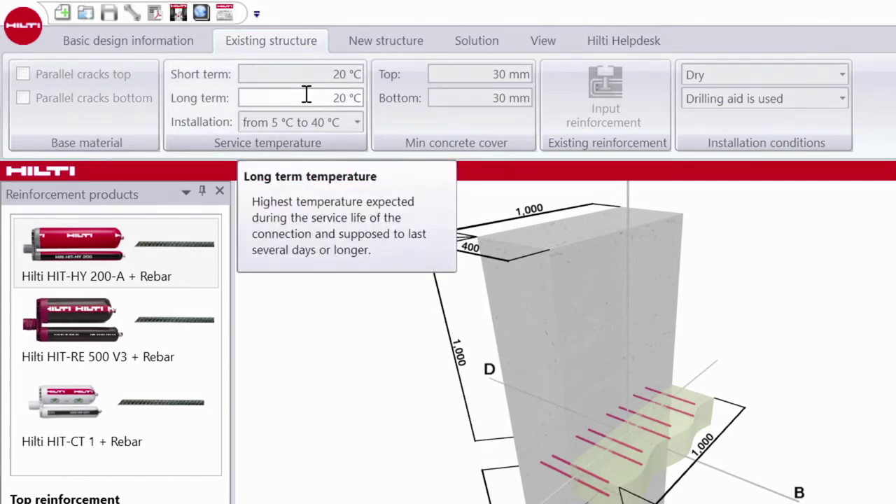
left_click(357, 124)
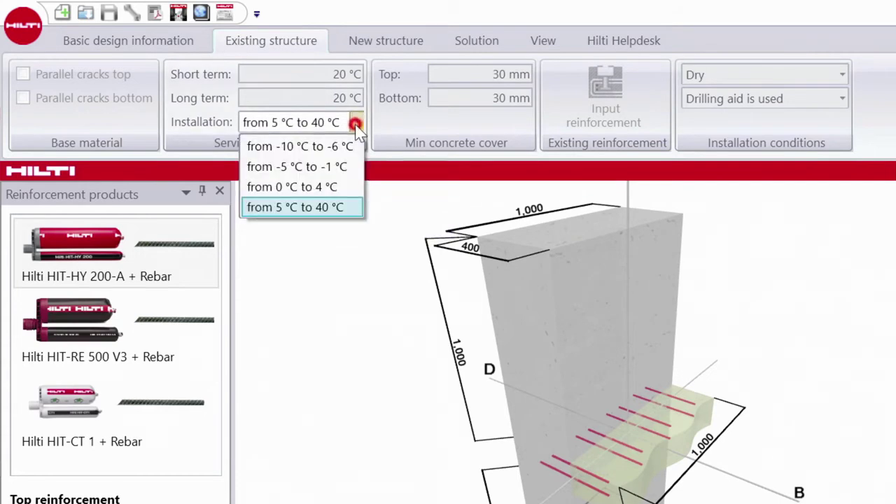
left_click(339, 210)
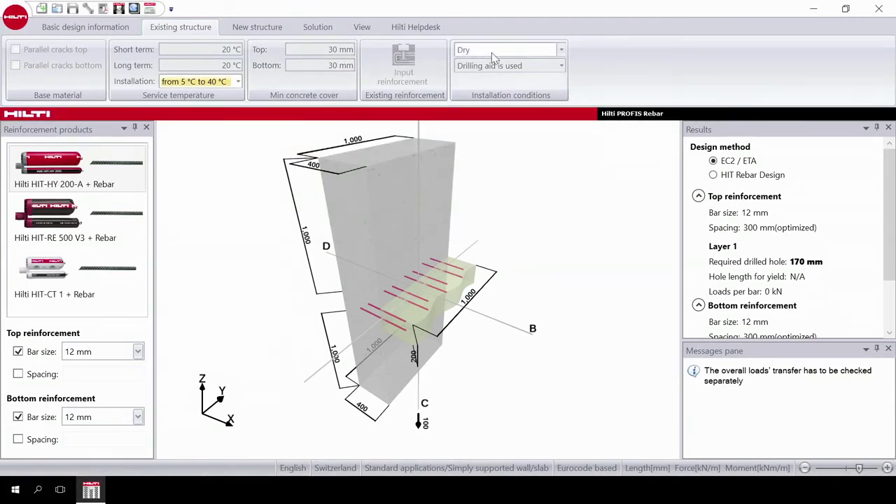
Set the hole condition to Dry and choose 'Drilling aid is used'.
left_click(562, 51)
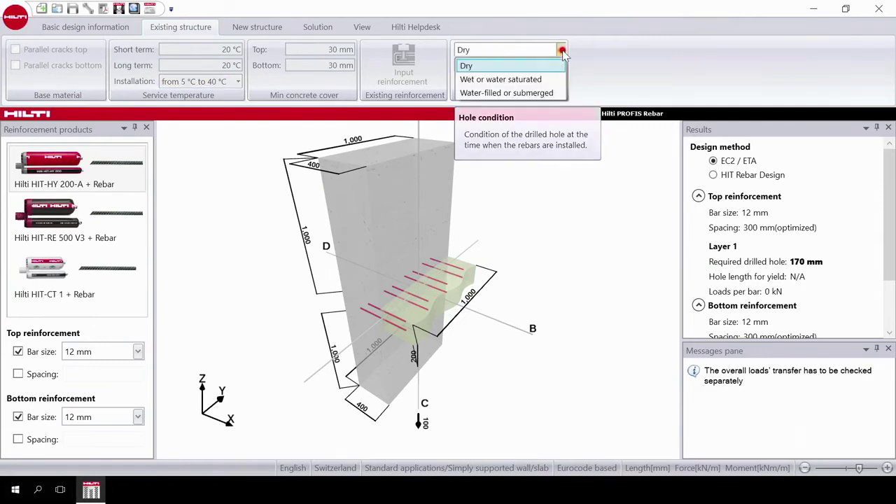
left_click(530, 67)
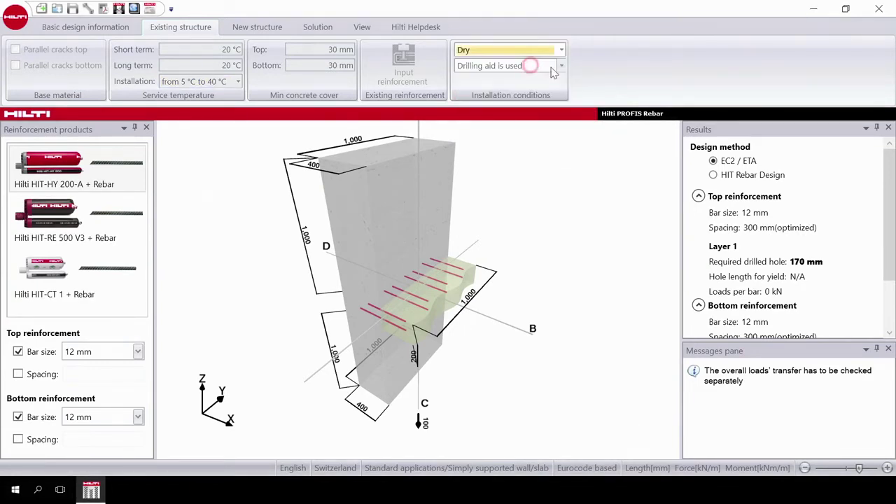
left_click(562, 66)
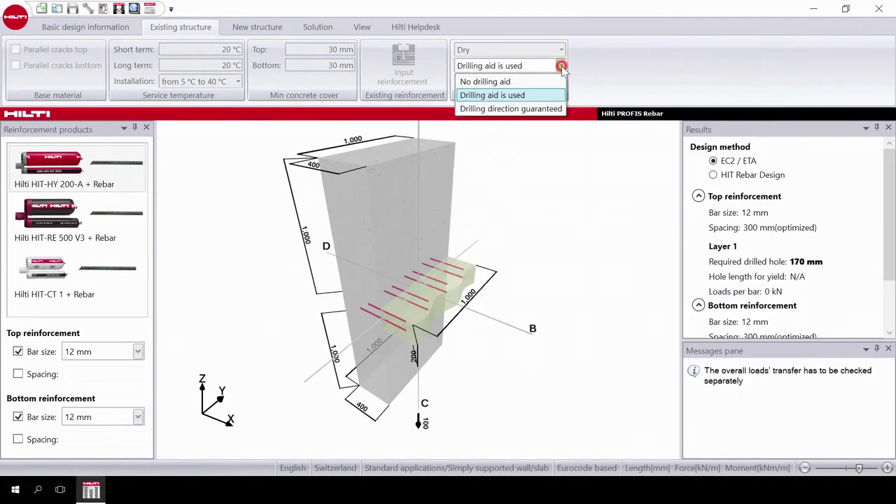
left_click(536, 96)
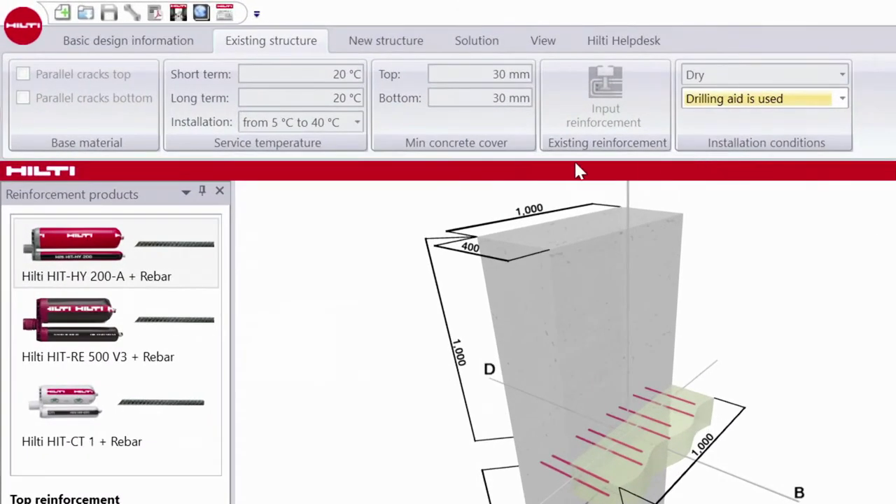
Choose Good bond condition for both top and bottom reinforcement of the new structure.
left_click(383, 45)
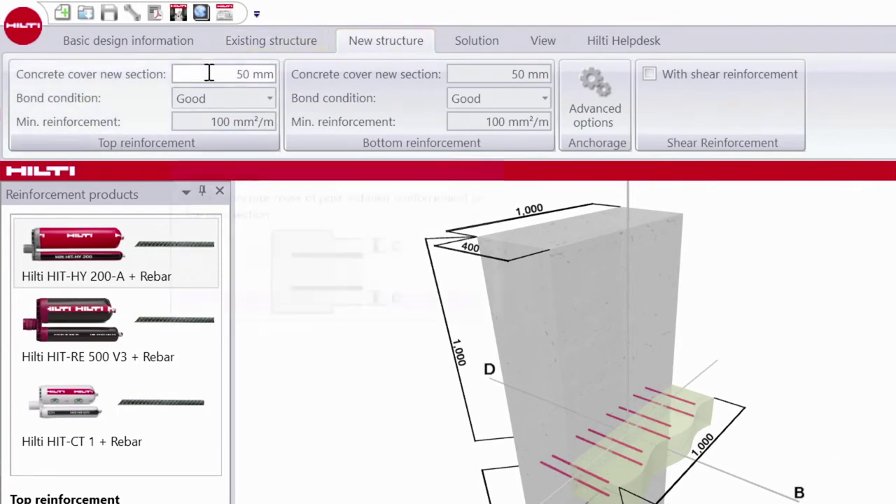
left_click(260, 98)
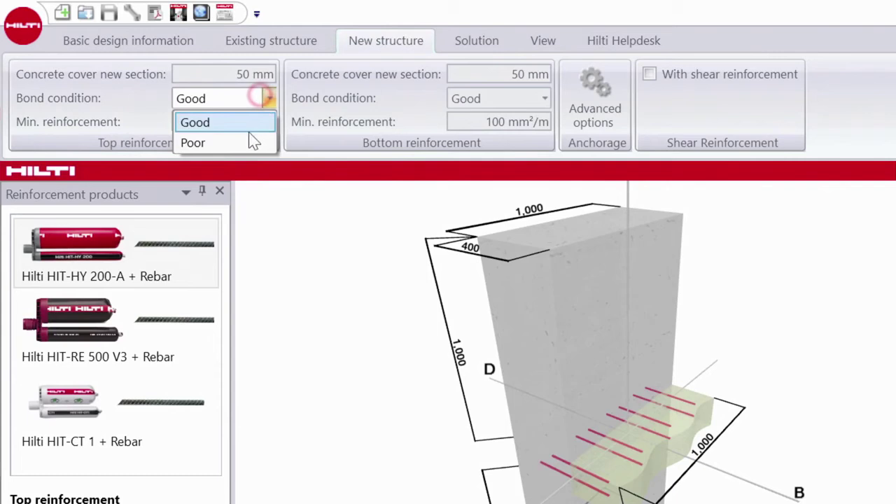
left_click(249, 122)
mouse_move(250, 124)
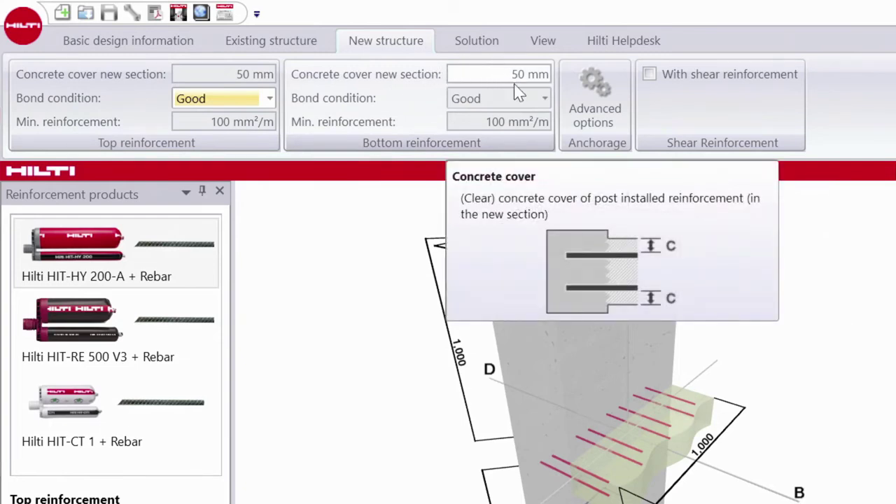
left_click(518, 95)
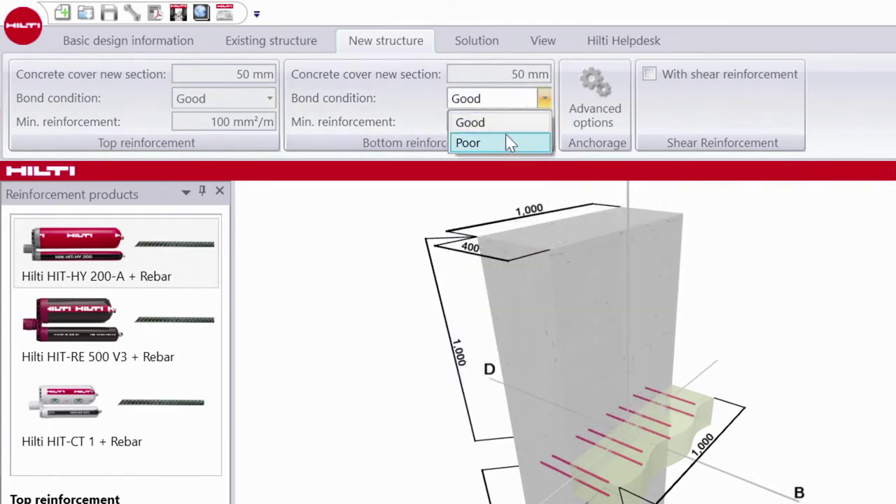
left_click(503, 123)
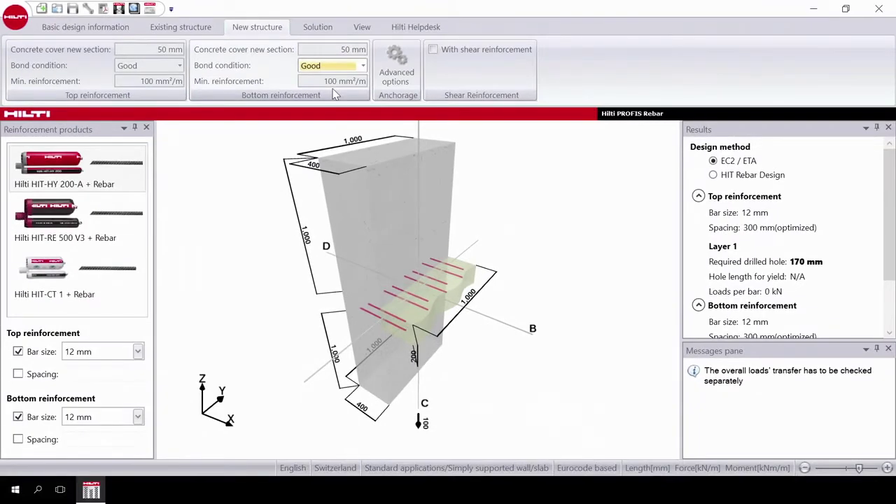
left_click(398, 72)
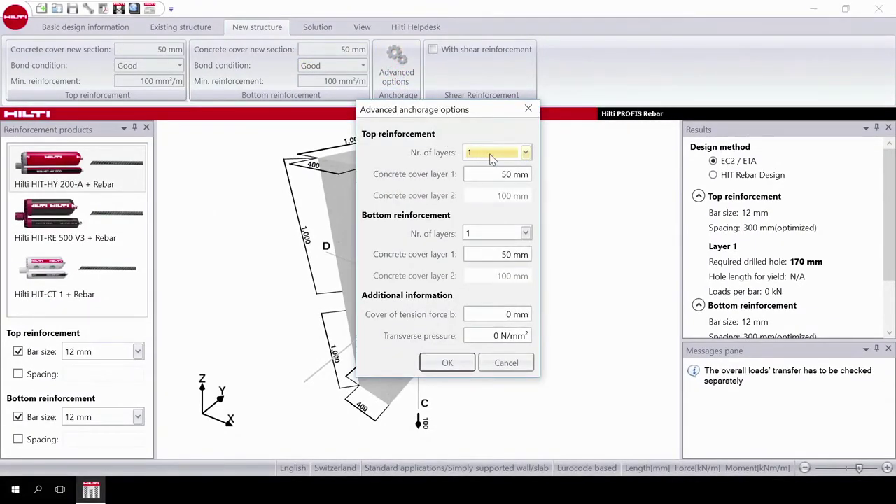
left_click(525, 153)
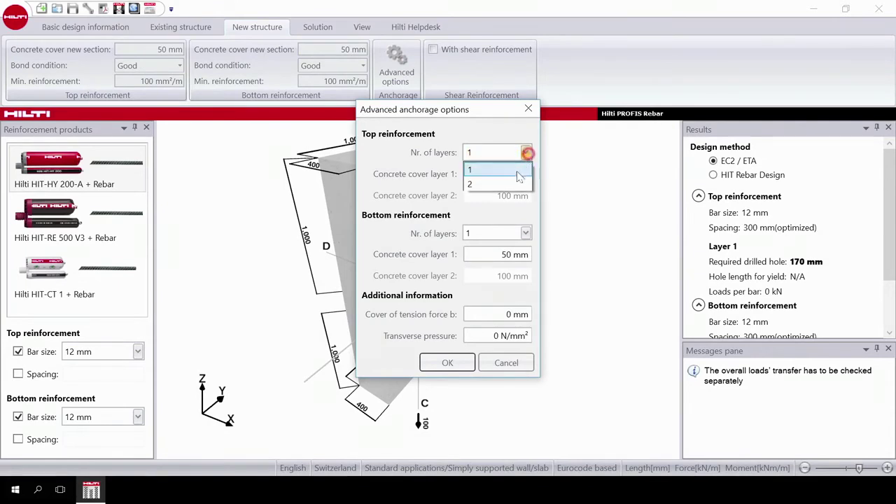
left_click(515, 169)
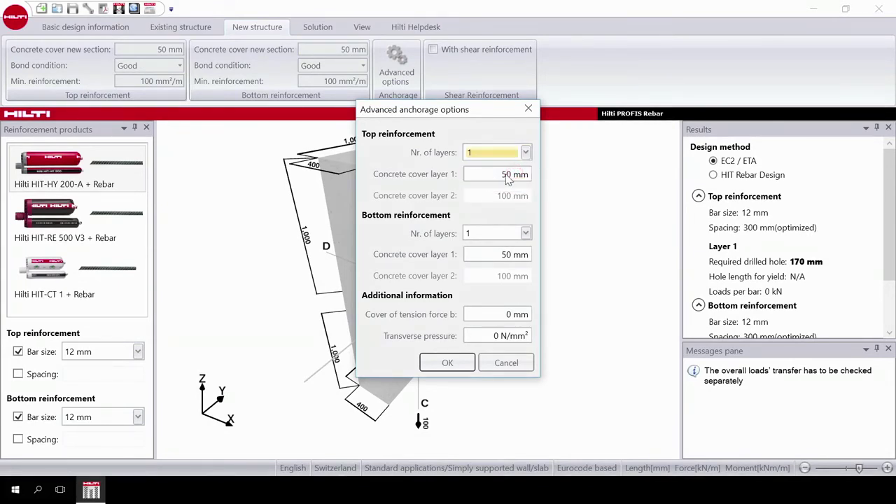
left_click(449, 362)
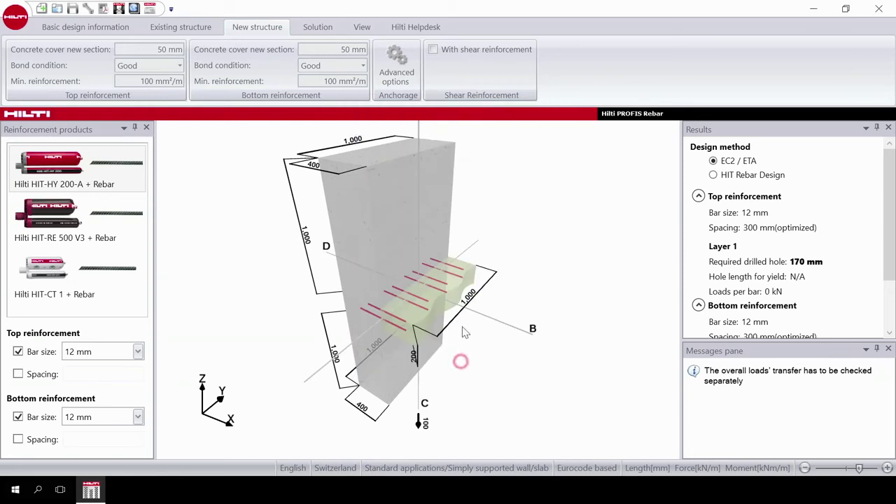
Tick 'With shear reinforcement' on the New structure tab.
left_click(433, 49)
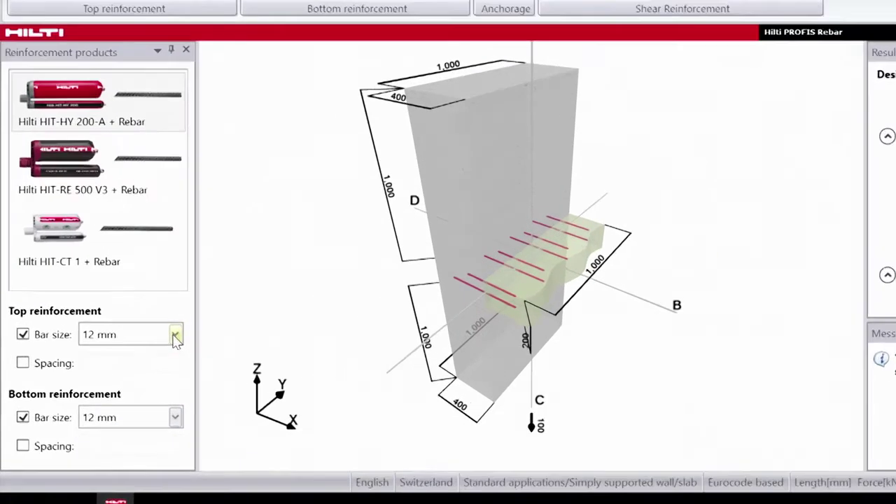
left_click(176, 335)
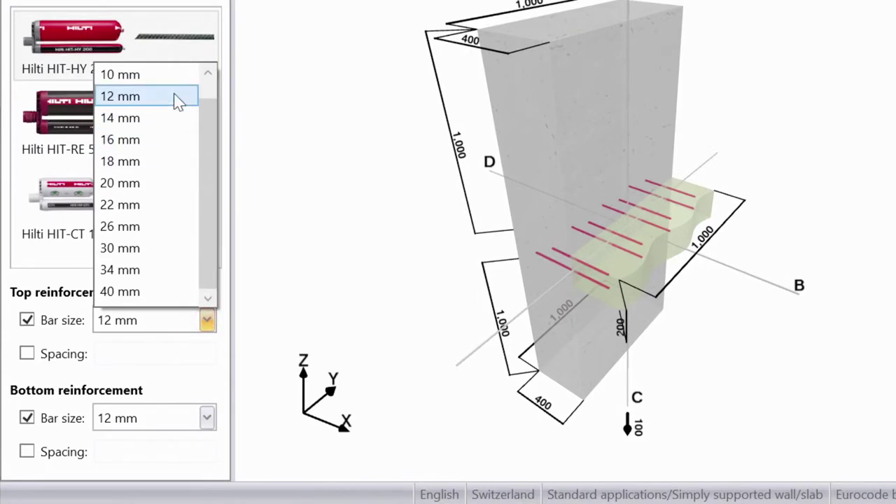
left_click(175, 95)
left_click(207, 418)
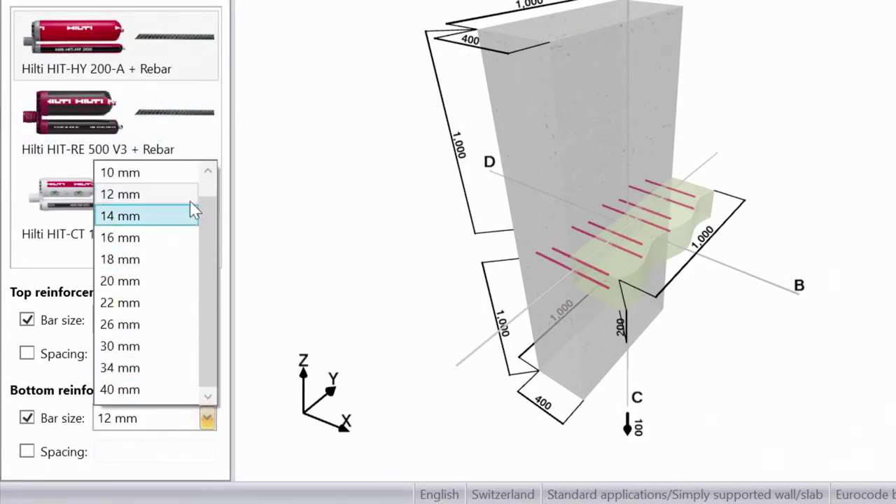
left_click(182, 195)
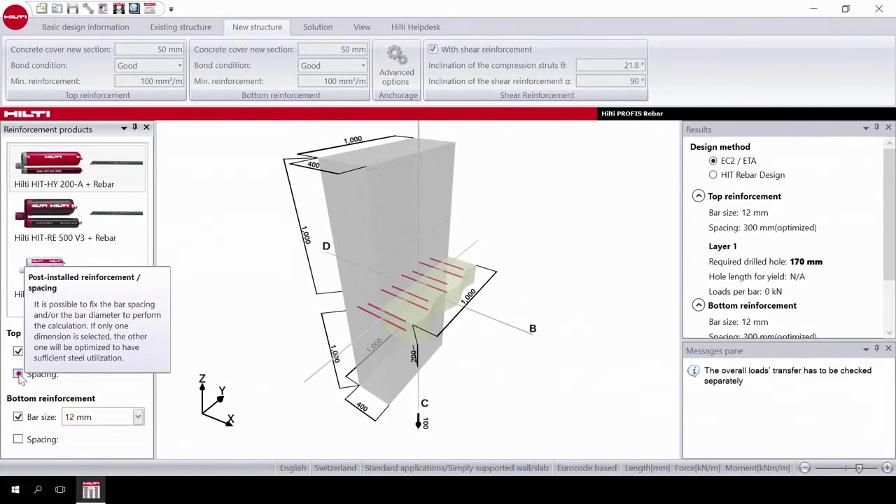
left_click(17, 374)
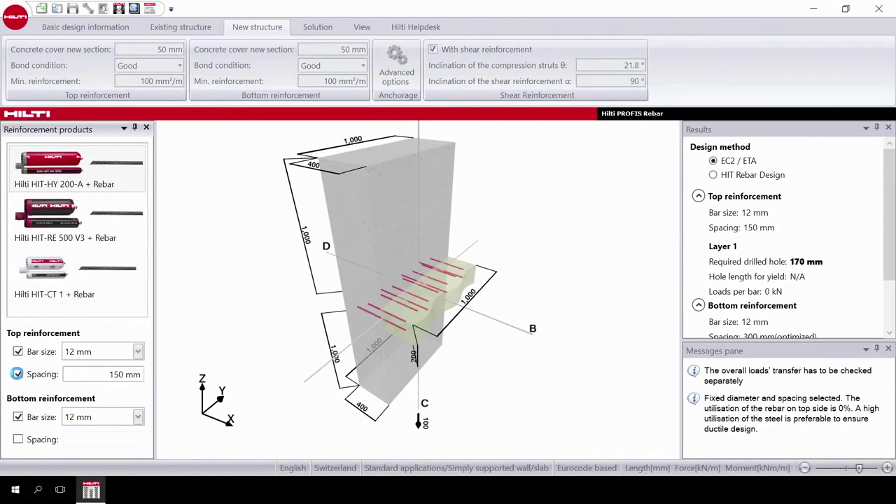
left_click(17, 374)
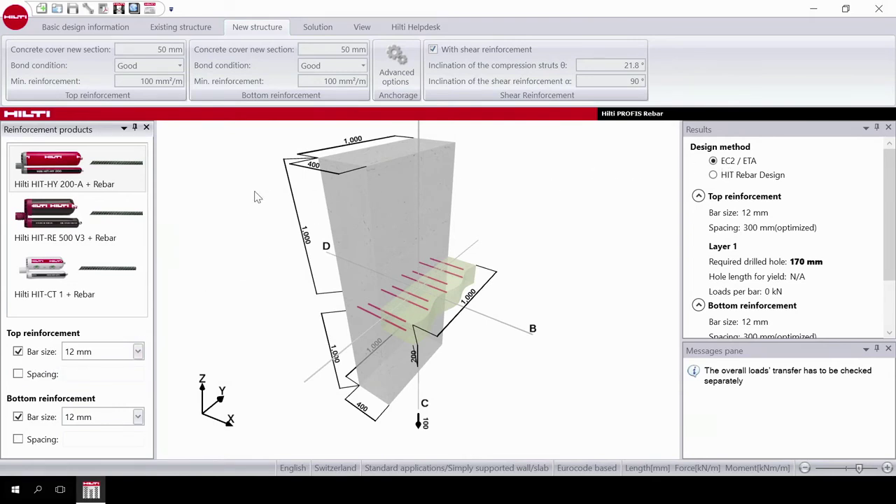
Select Hilti HIT-RE 500 V3 + Rebar and switch the results to HIT Rebar Design.
left_click(82, 231)
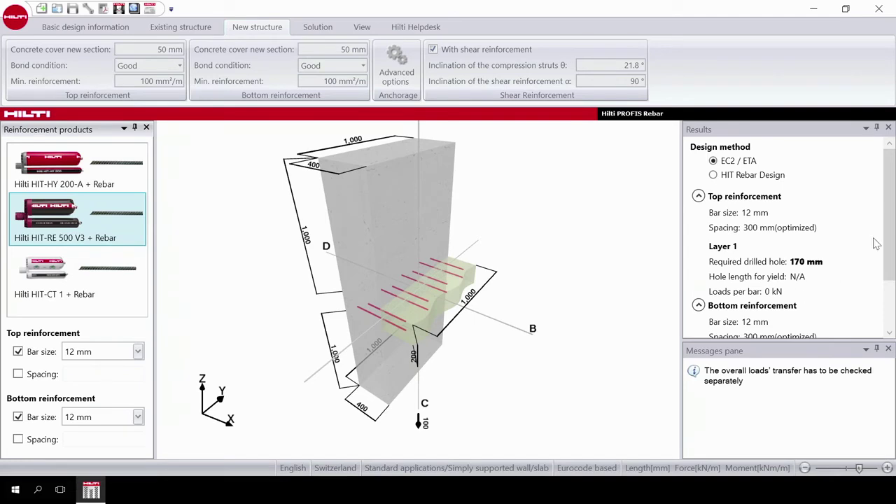
scroll(884, 238, "down", 2)
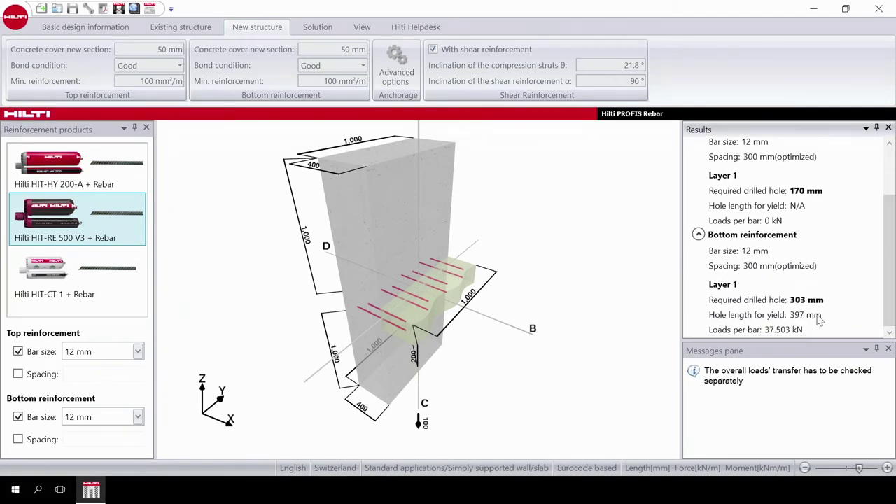
scroll(886, 273, "up", 4)
left_click(713, 175)
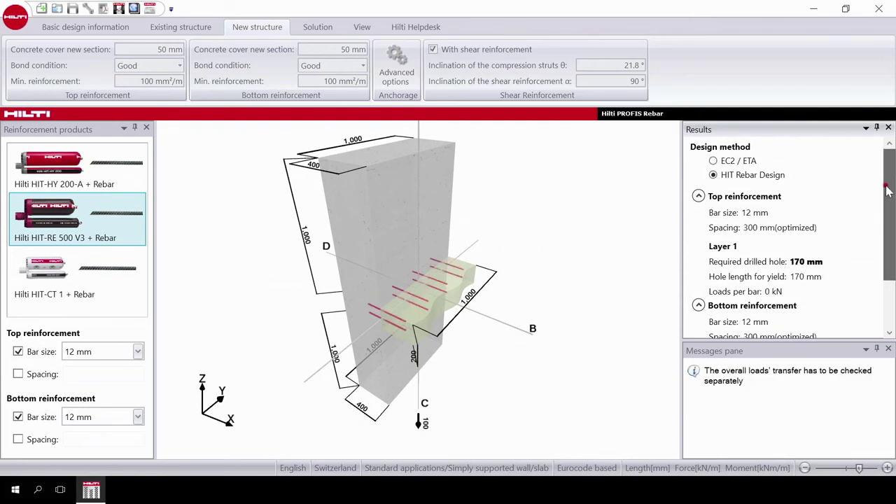
scroll(887, 190, "down", 3)
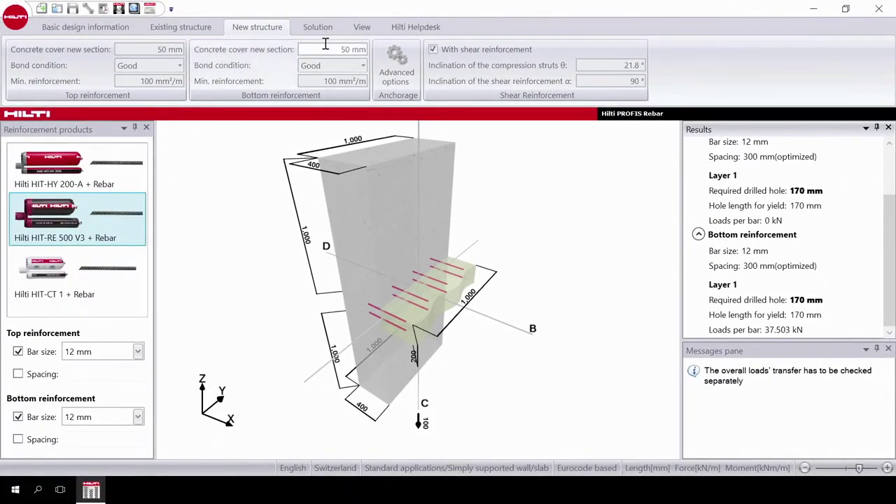
Open the Design report dialog from the Solution tab.
left_click(318, 28)
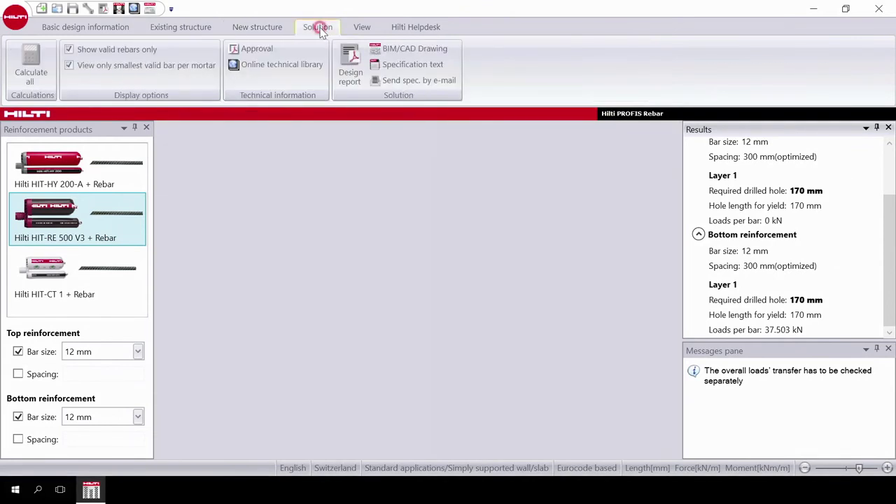
left_click(347, 66)
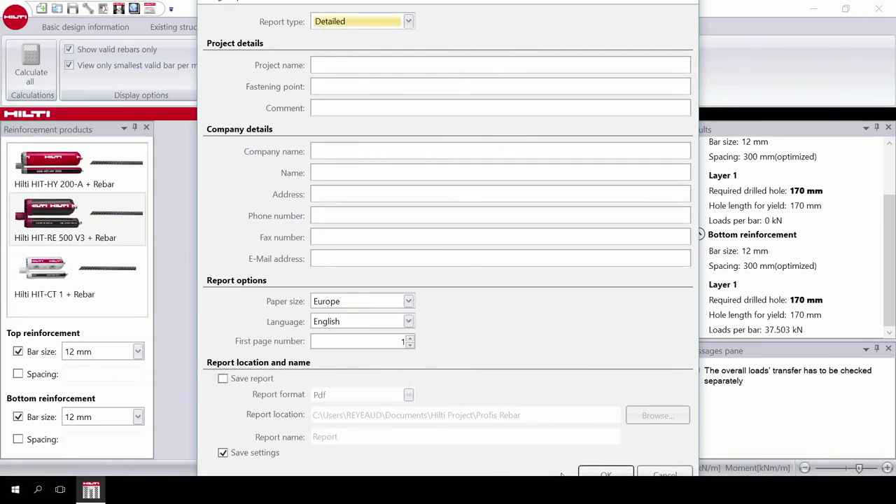
Cancel the Design report dialog without generating a report.
left_click(664, 474)
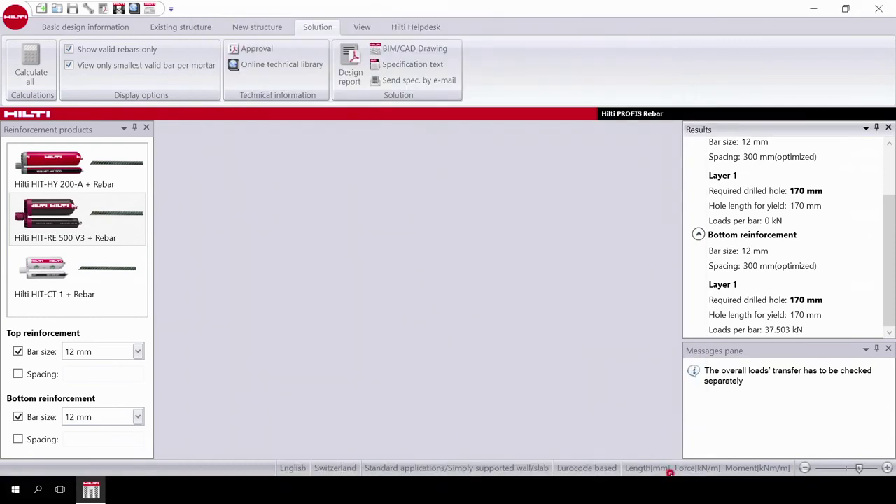